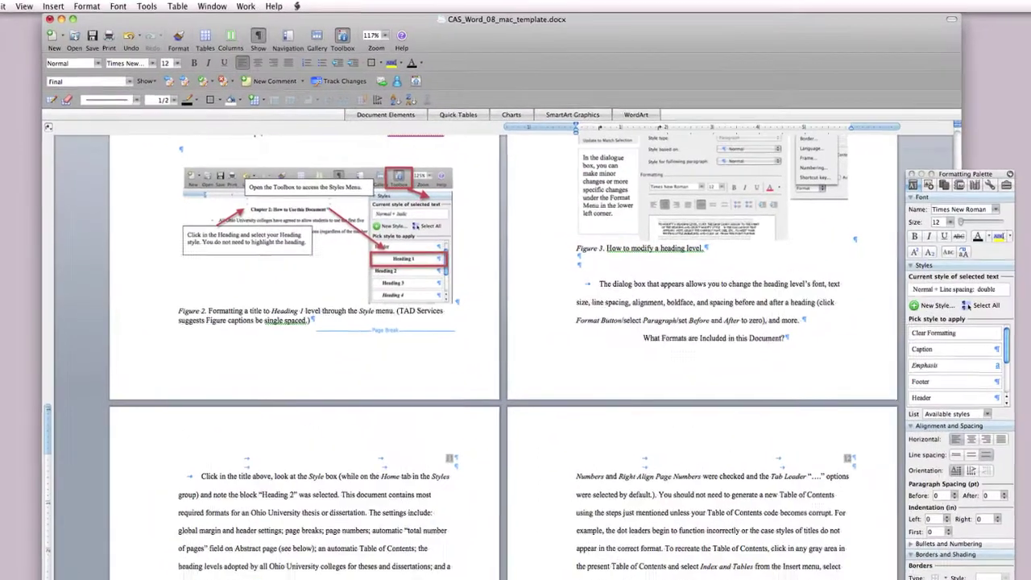
- Try moving the heading "What Formats are Included in this Document?" to the following page by inserting a break before it, and remove that break
scroll(610, 320, down, 2)
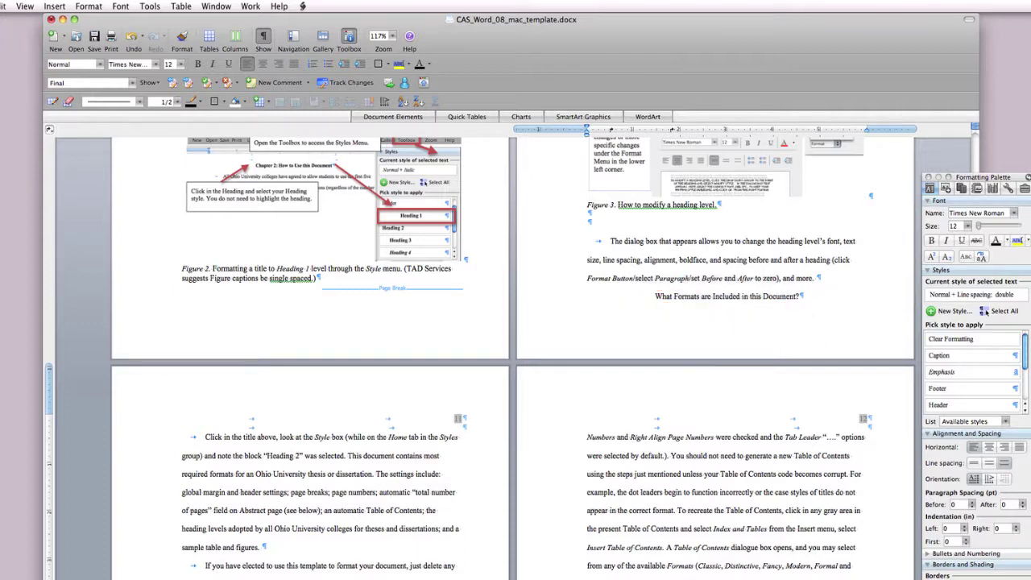
click(655, 295)
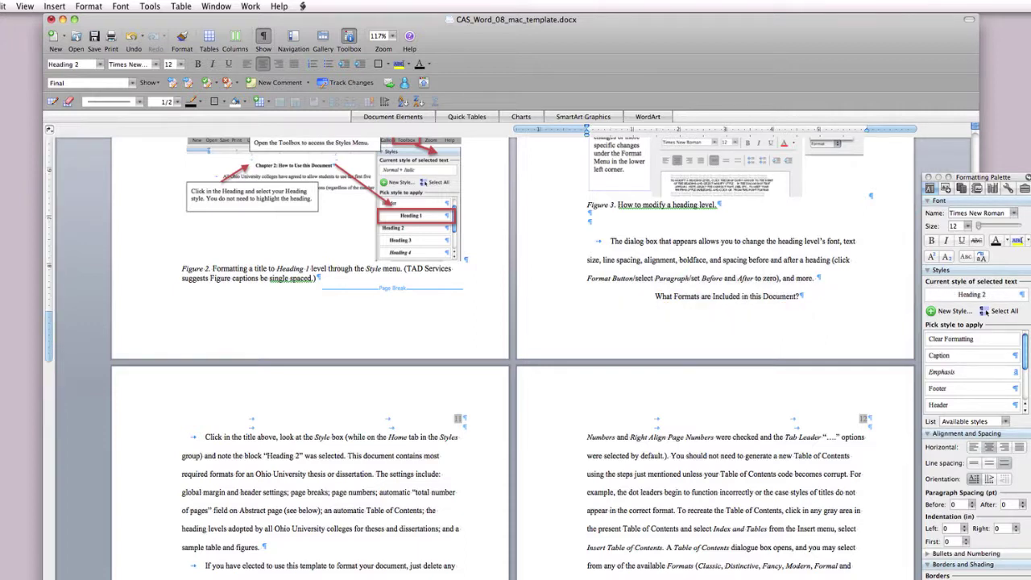
key(ctrl+Return)
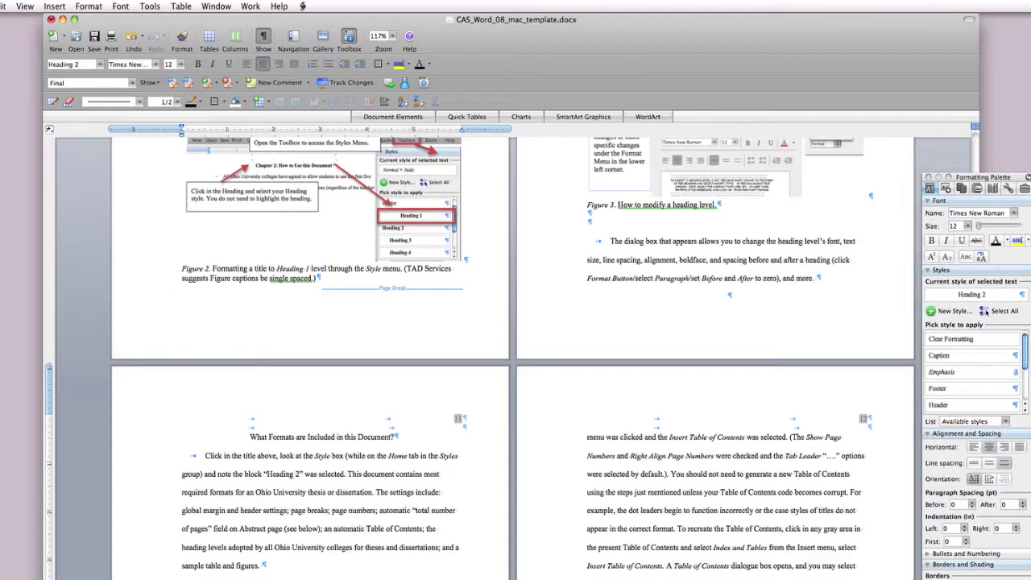
key(BackSpace)
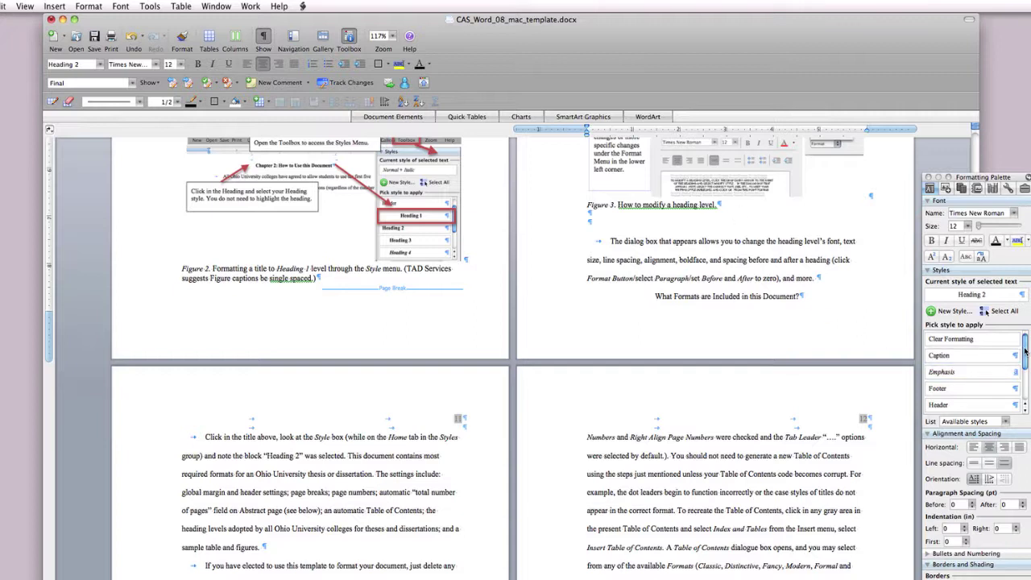
- Examine the Heading 2 style's indent, spacing and pagination settings, accept them and reapply the style to the "What Formats are Included in this Document?" heading
scroll(1024, 349, down, 5)
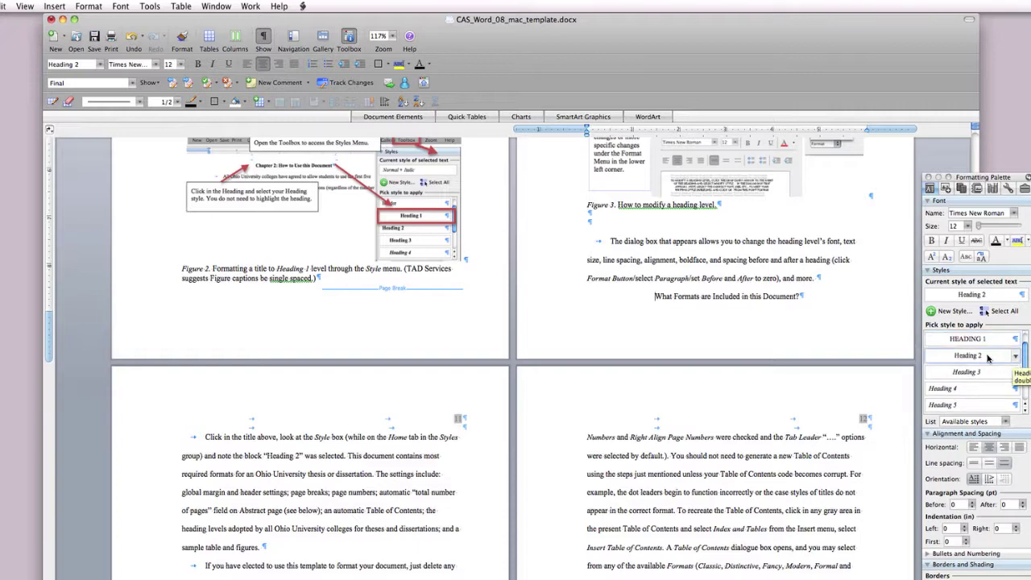
click(1016, 359)
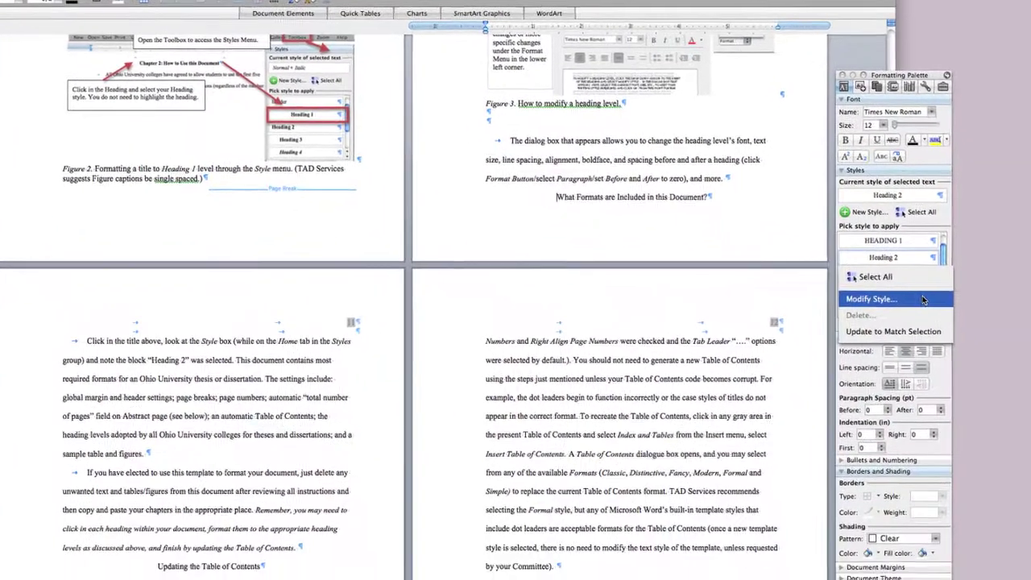
click(923, 300)
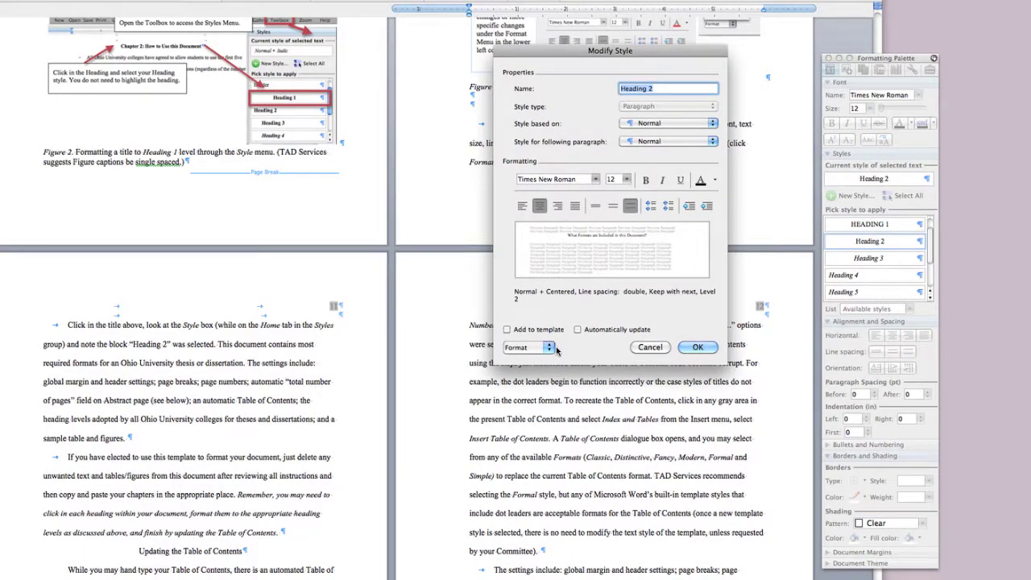
click(551, 349)
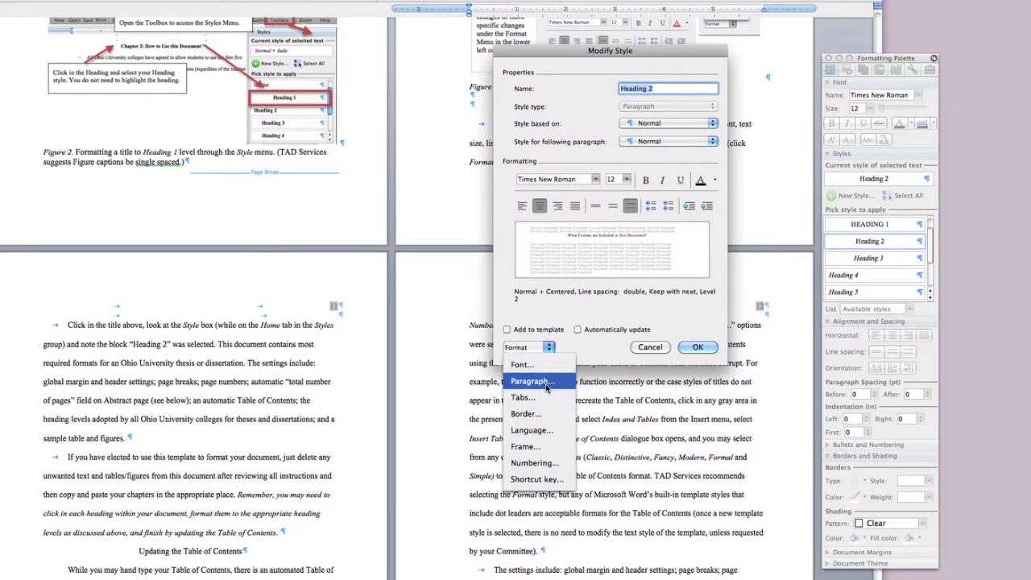
click(546, 382)
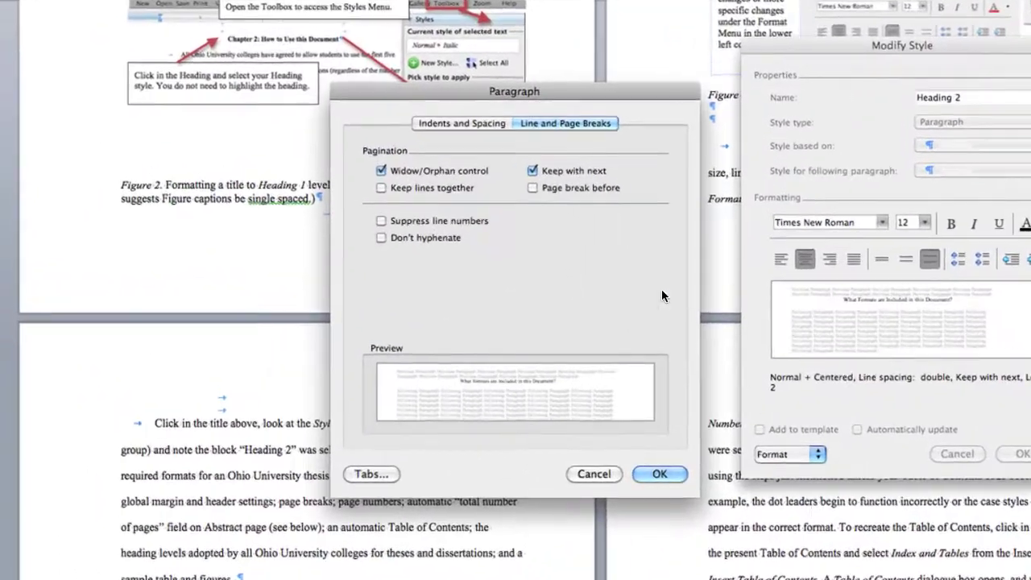
click(324, 112)
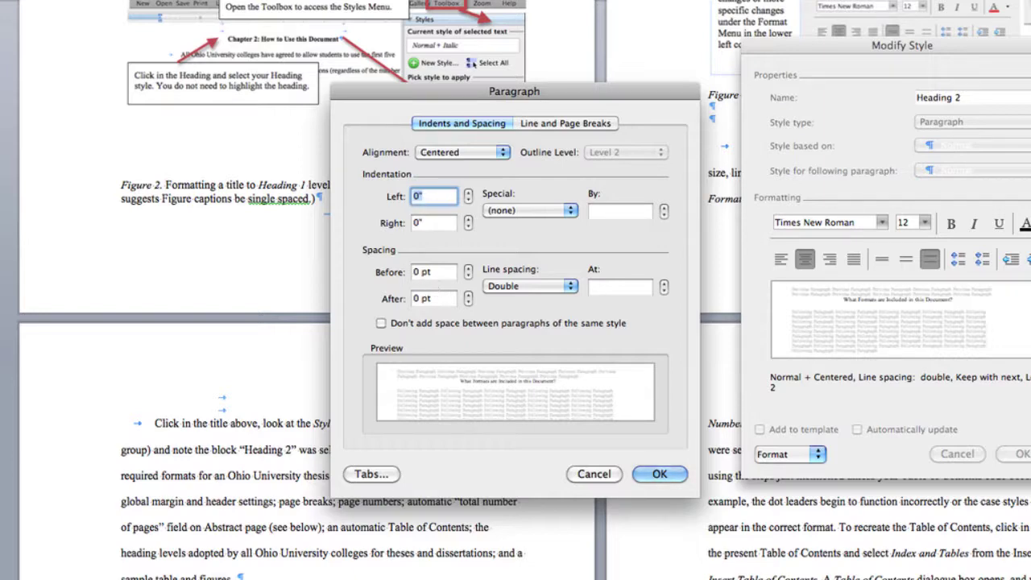
click(550, 123)
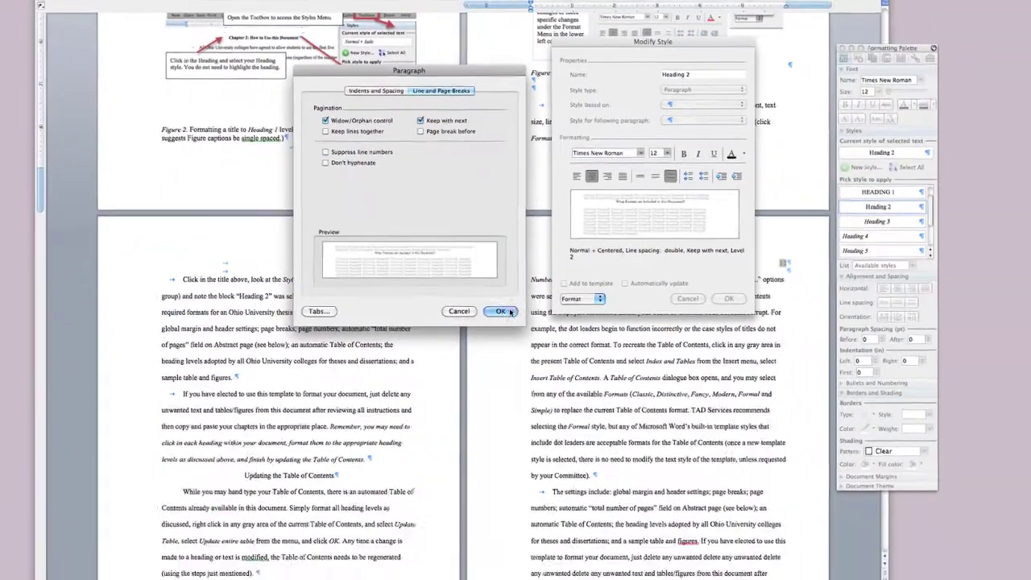
click(501, 311)
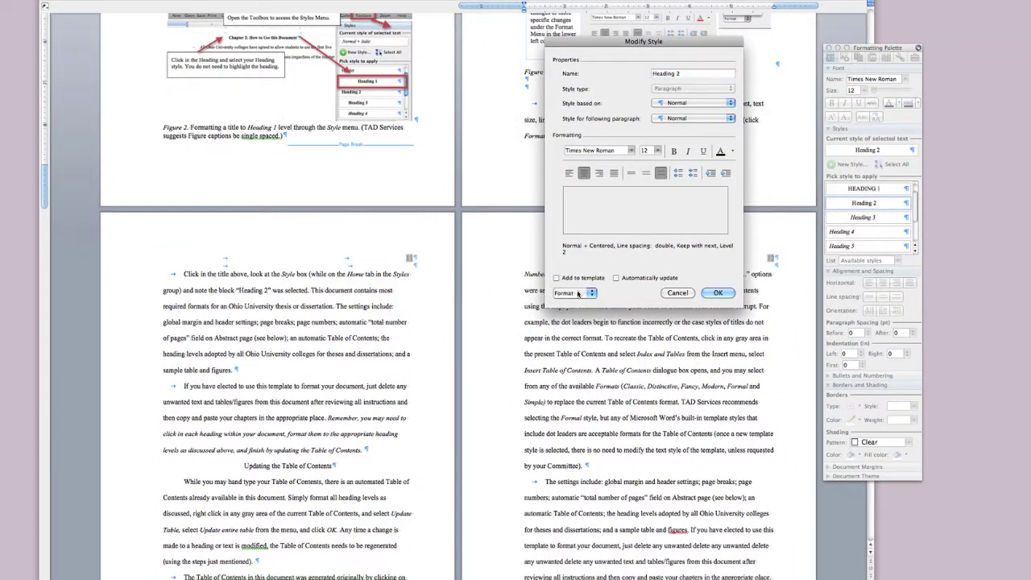
click(727, 298)
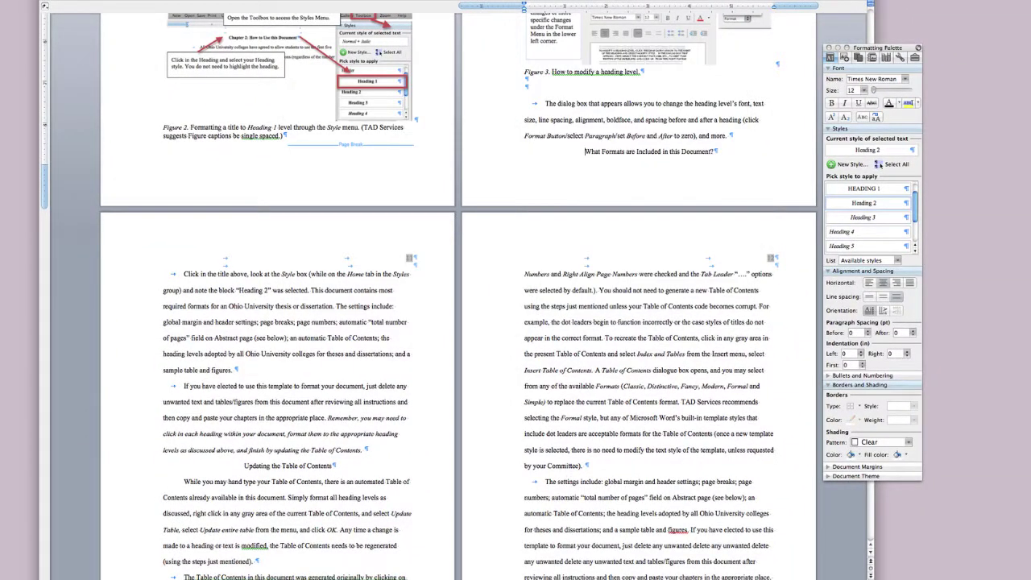
click(866, 203)
- Enable Widow/Orphan control for the paragraph whose last word, "Contents.", stands alone above the section on removing text from the Table of Contents
scroll(618, 168, down, 3)
scroll(618, 168, down, 8)
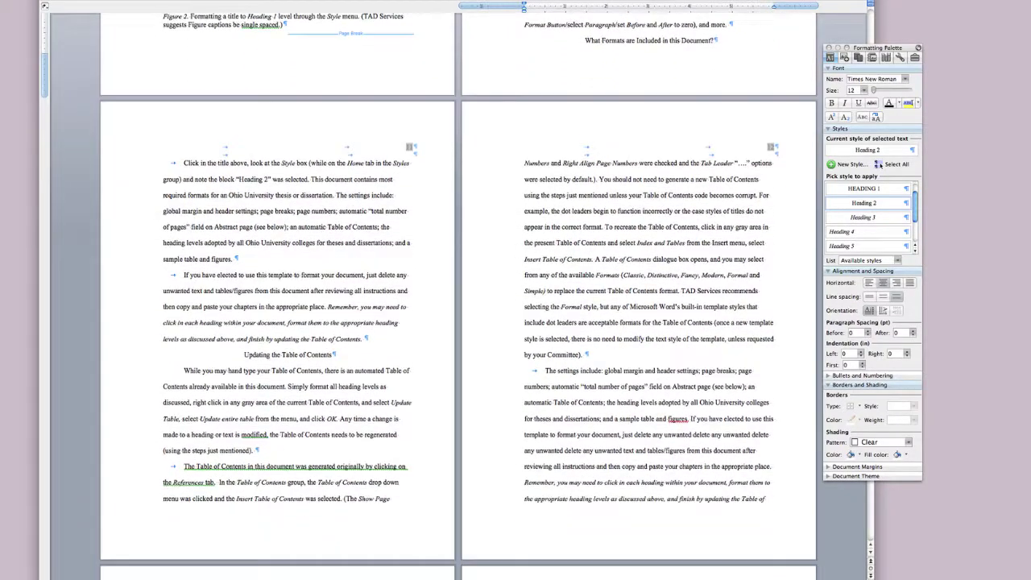
scroll(634, 177, down, 10)
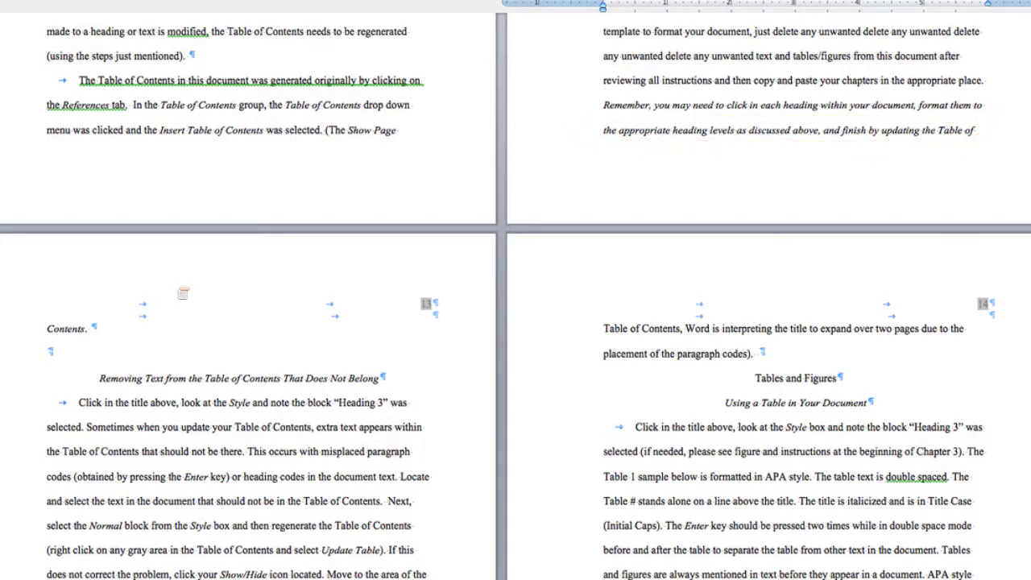
scroll(183, 292, up, 1)
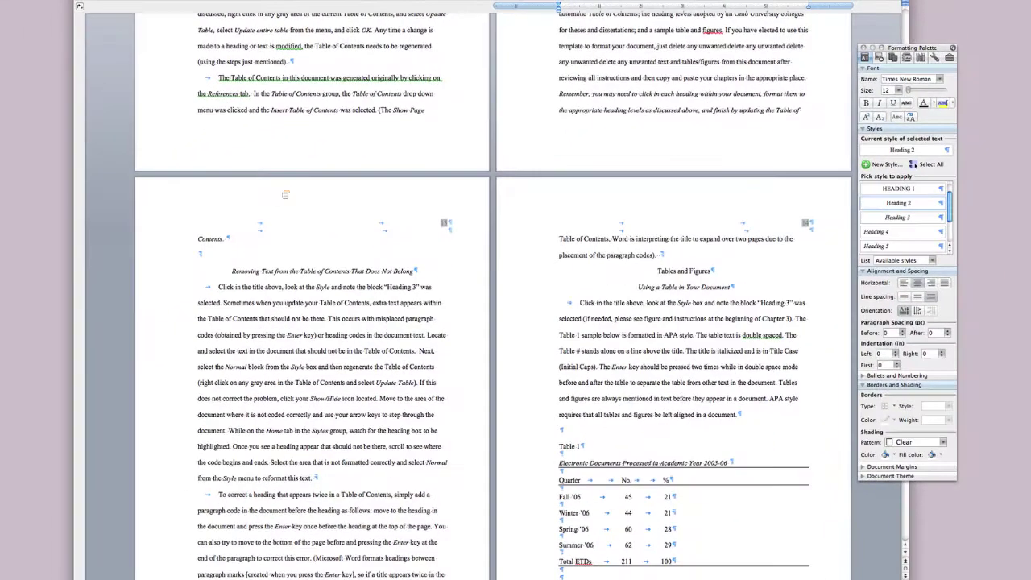
scroll(286, 191, up, 1)
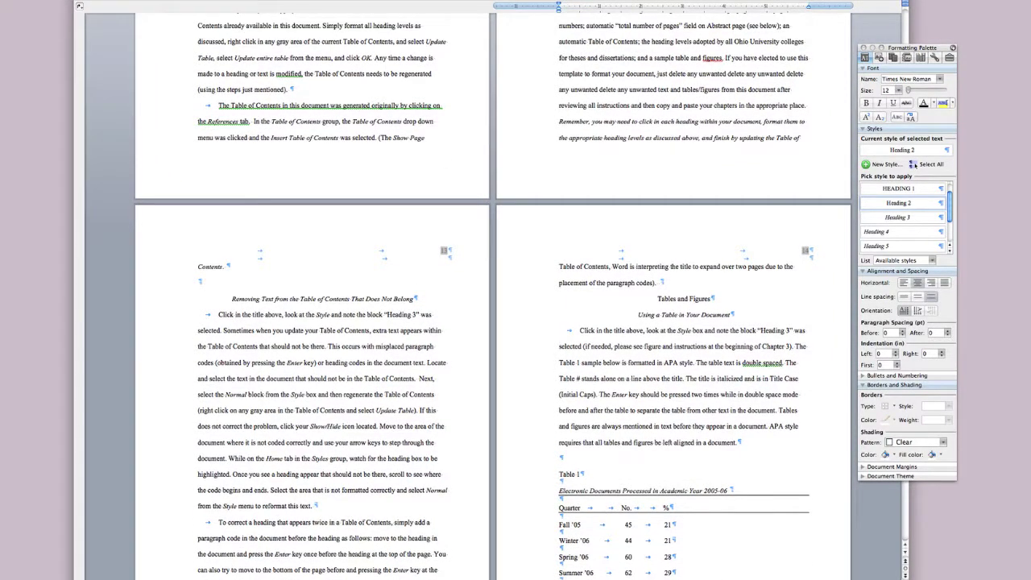
click(618, 121)
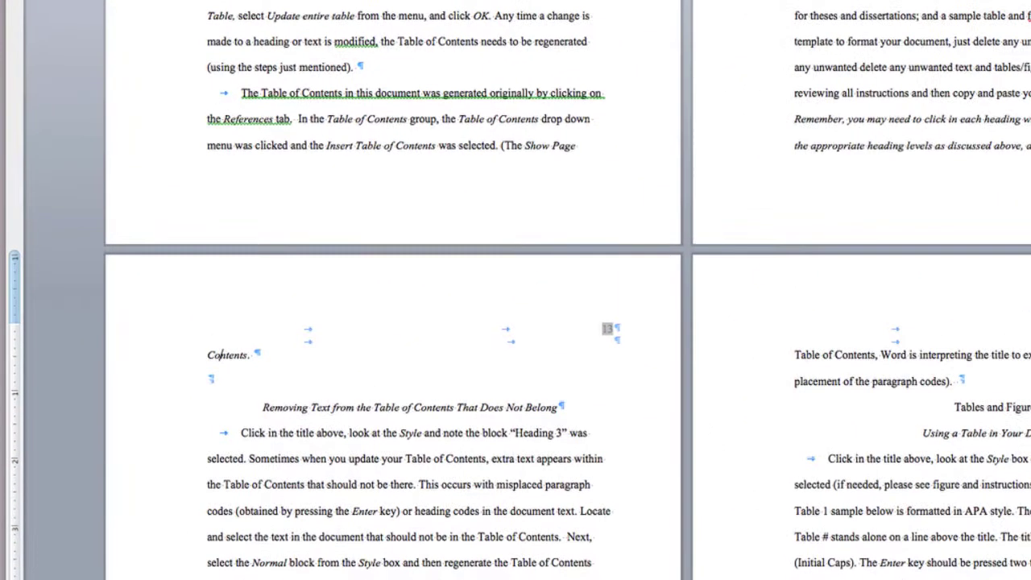
right_click(233, 355)
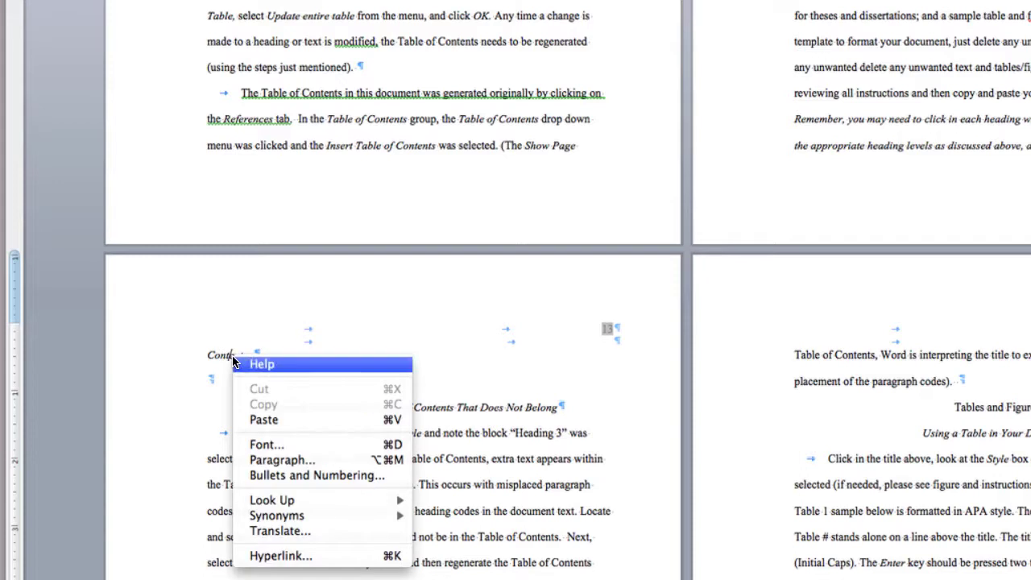
click(326, 461)
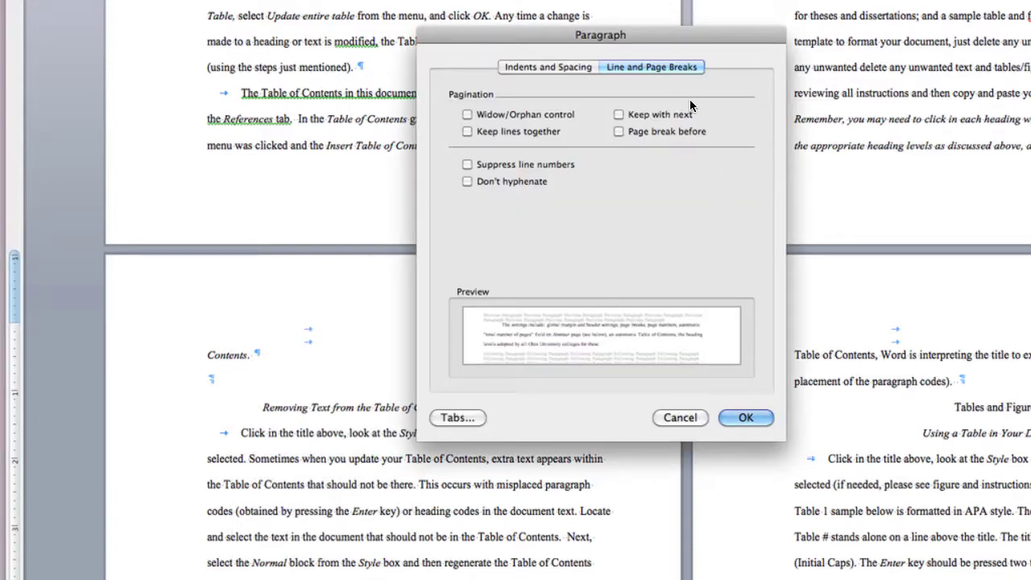
click(519, 113)
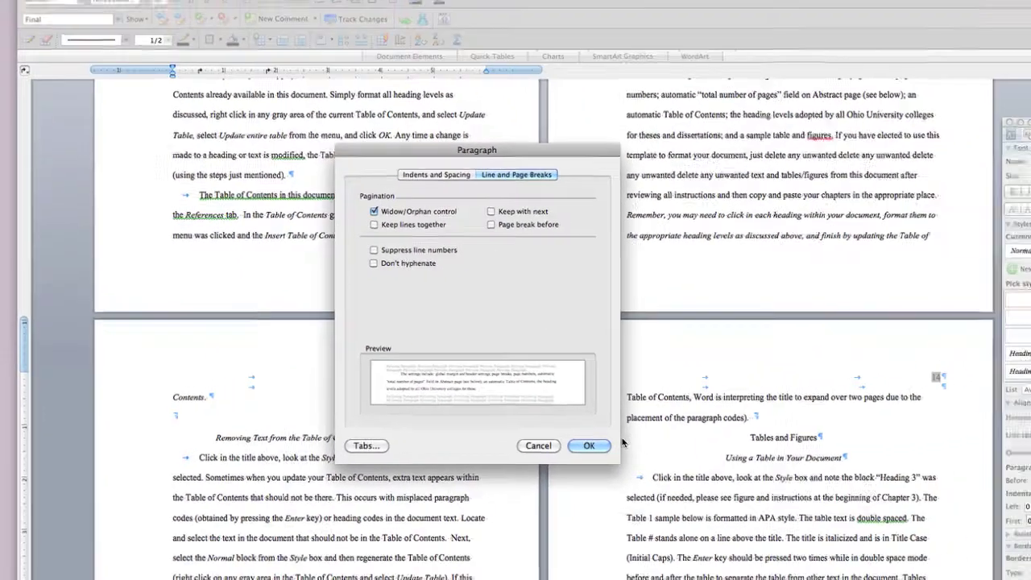
click(592, 446)
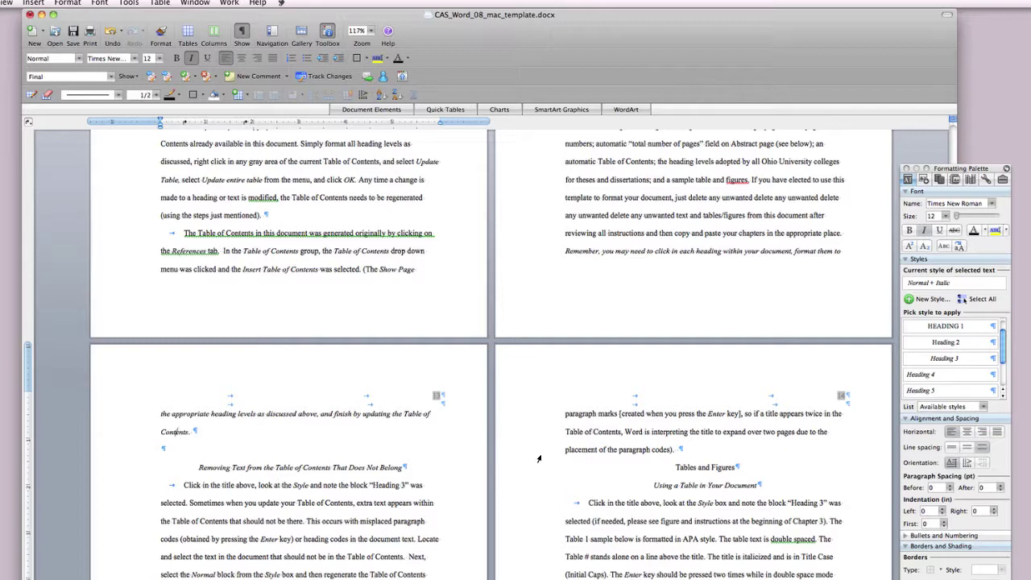
- Insert three empty lines before the paragraph beginning "The dialog box that appears" below Figure 3
scroll(316, 419, down, 10)
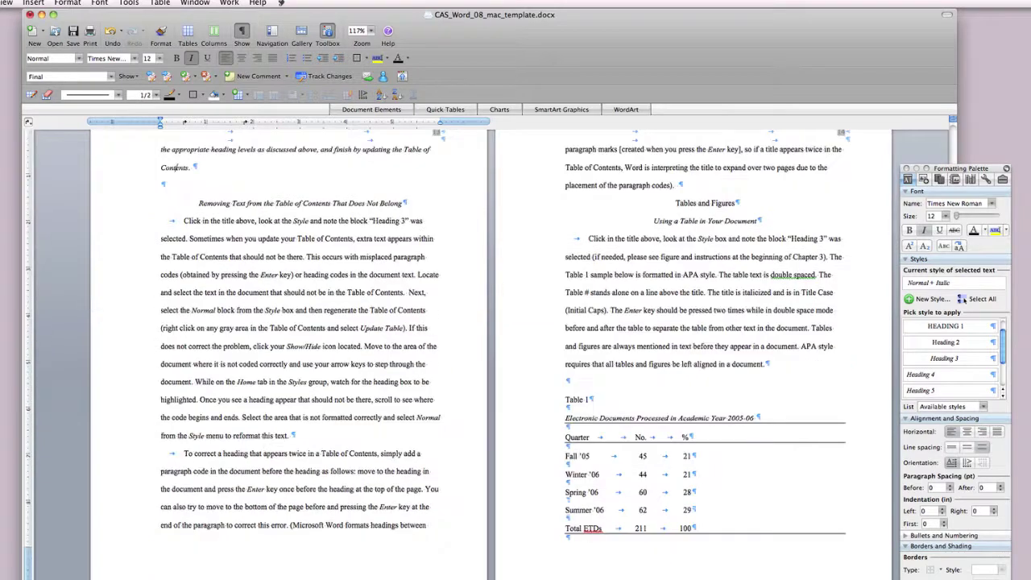
scroll(316, 419, up, 18)
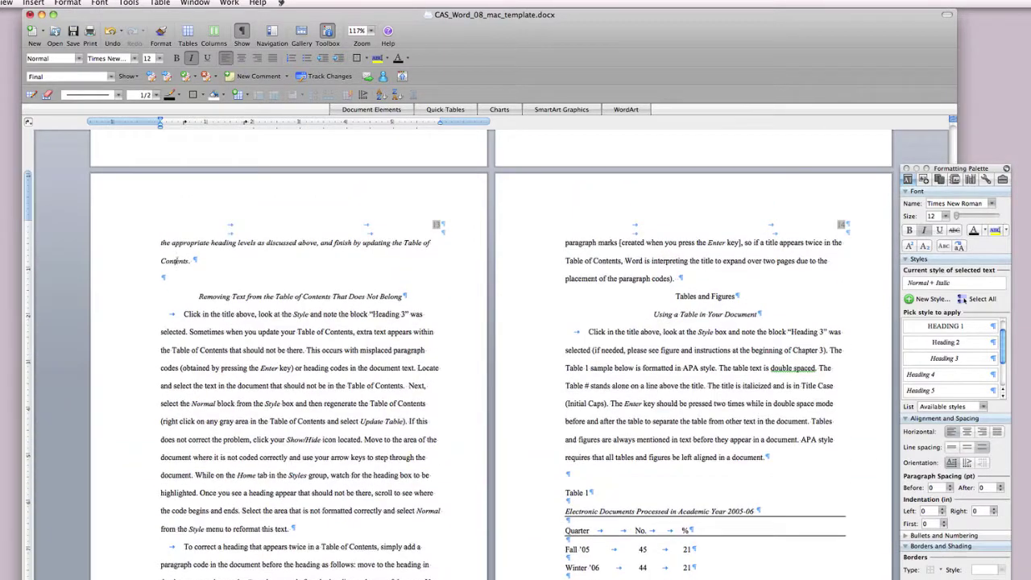
scroll(491, 352, up, 20)
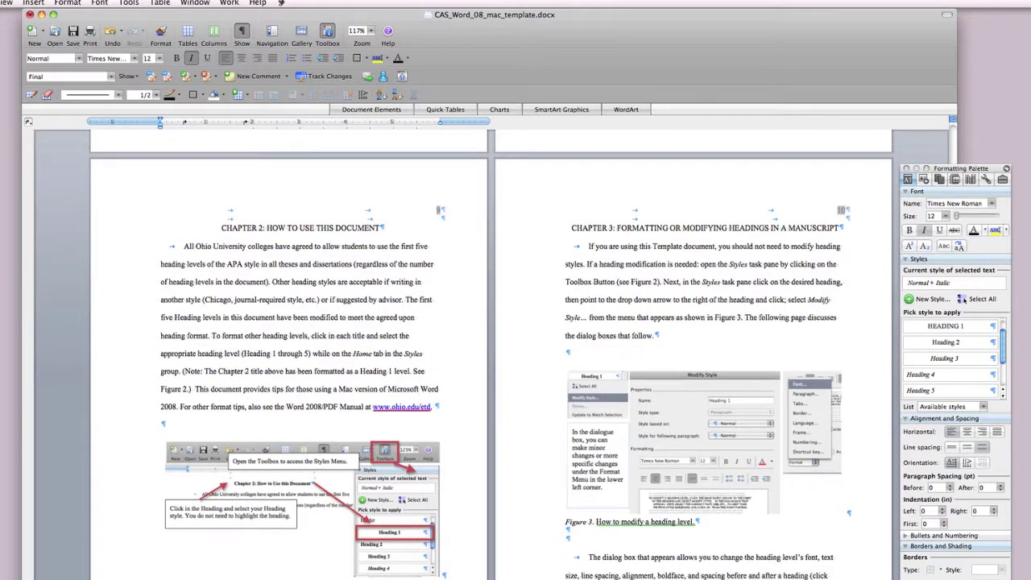
scroll(316, 420, up, 15)
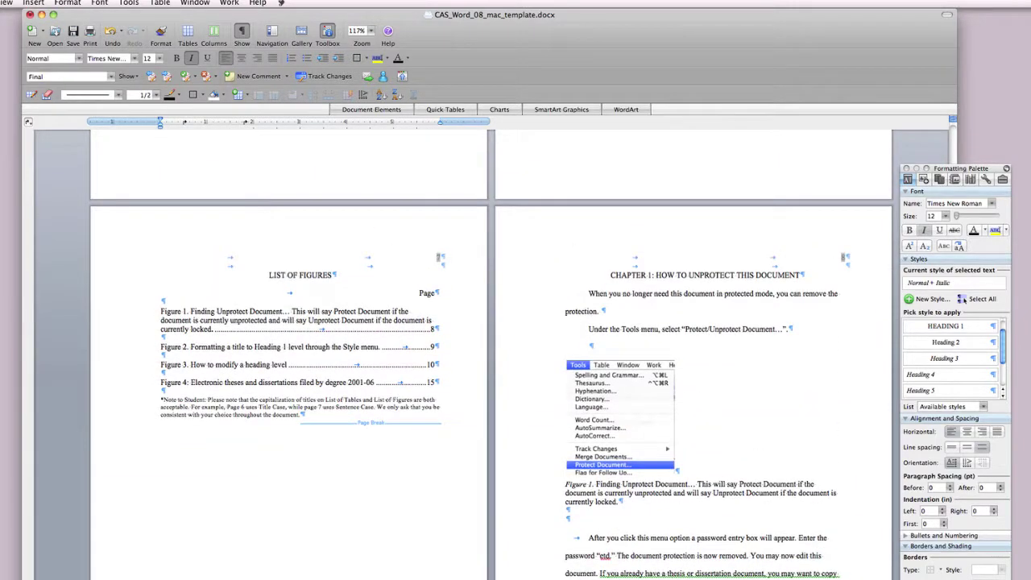
scroll(491, 352, down, 15)
scroll(311, 416, down, 5)
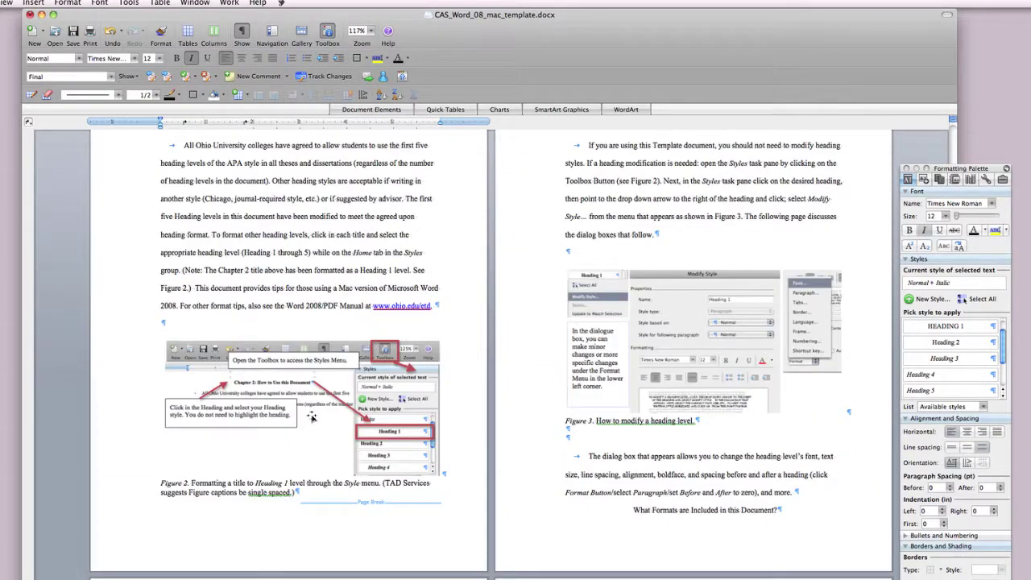
scroll(311, 416, down, 6)
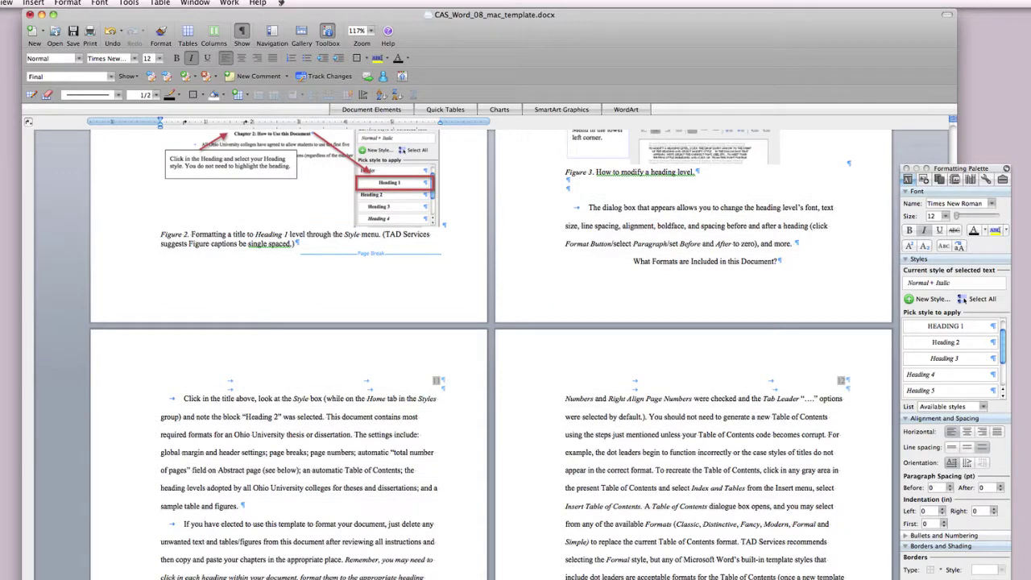
click(564, 207)
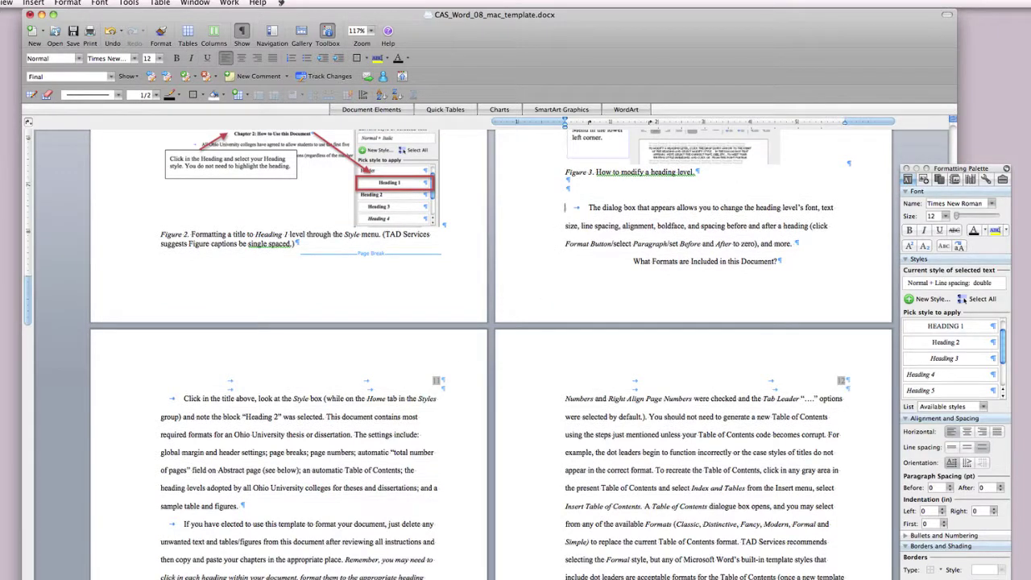
key(Return)
key(Return)
key(Return)
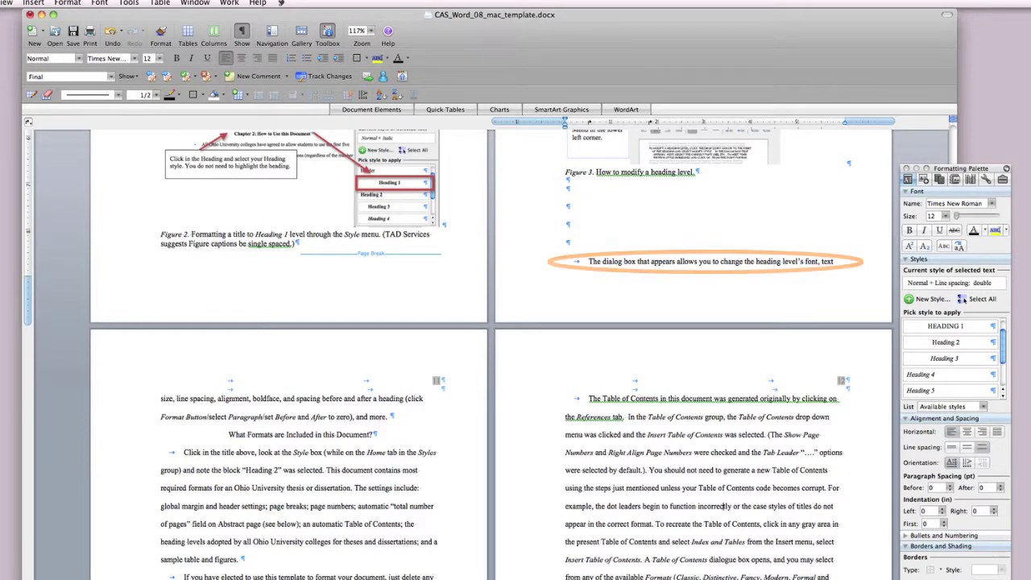
- Enable Widow/Orphan control for the paragraph beginning "The dialog box that appears" and delete one empty line above it
click(722, 506)
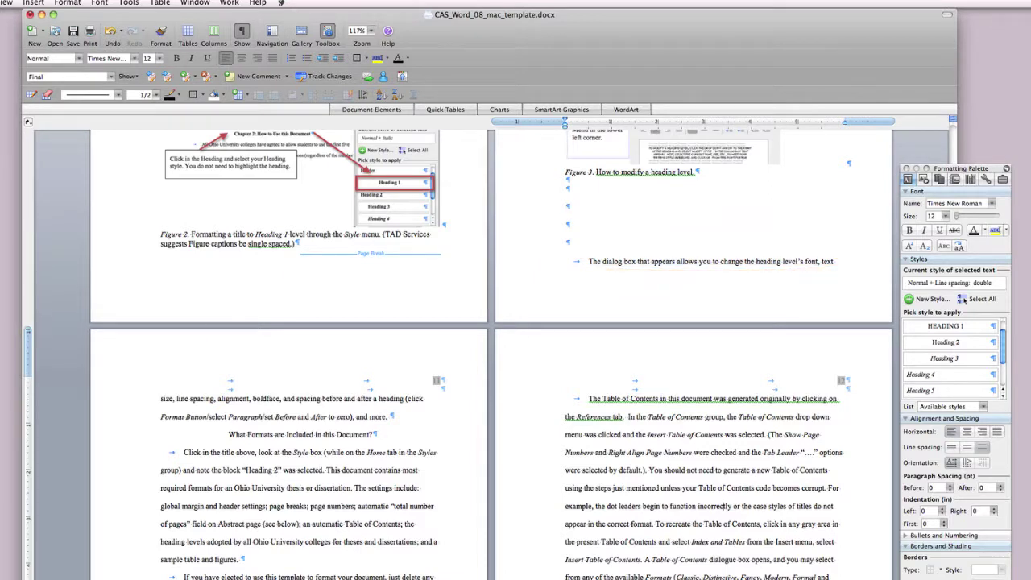
click(653, 260)
right_click(652, 261)
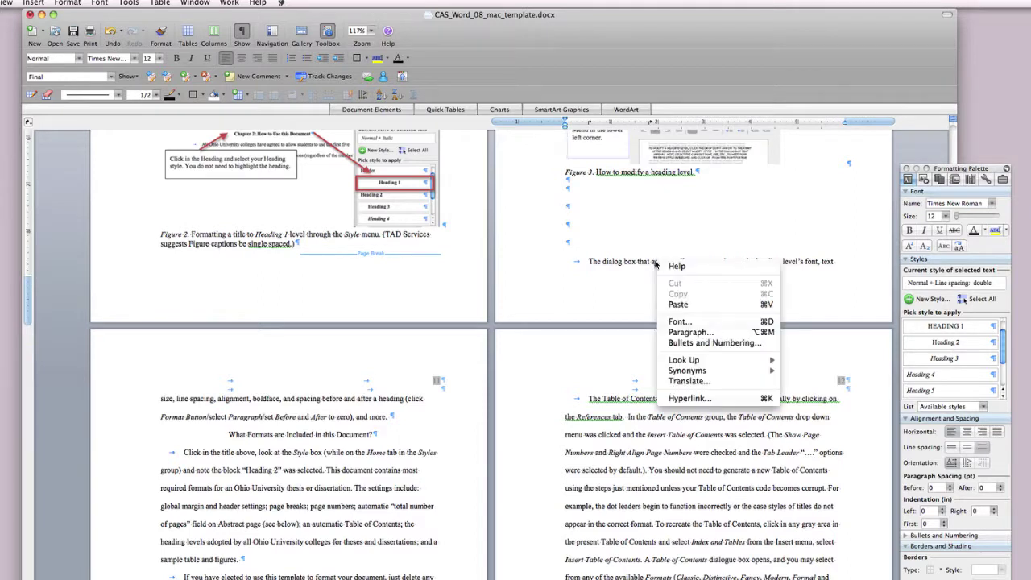
click(694, 335)
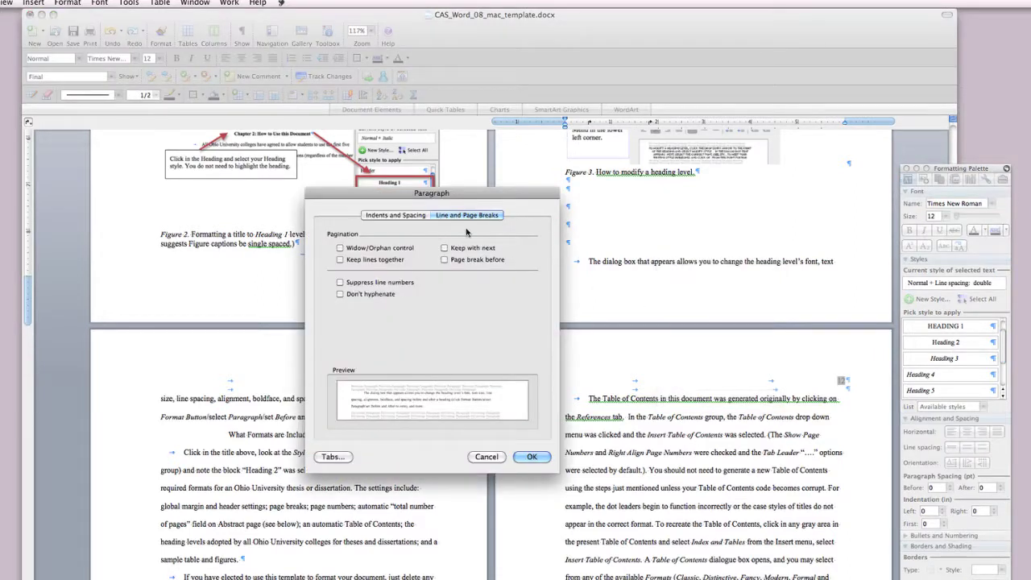
click(339, 248)
click(523, 457)
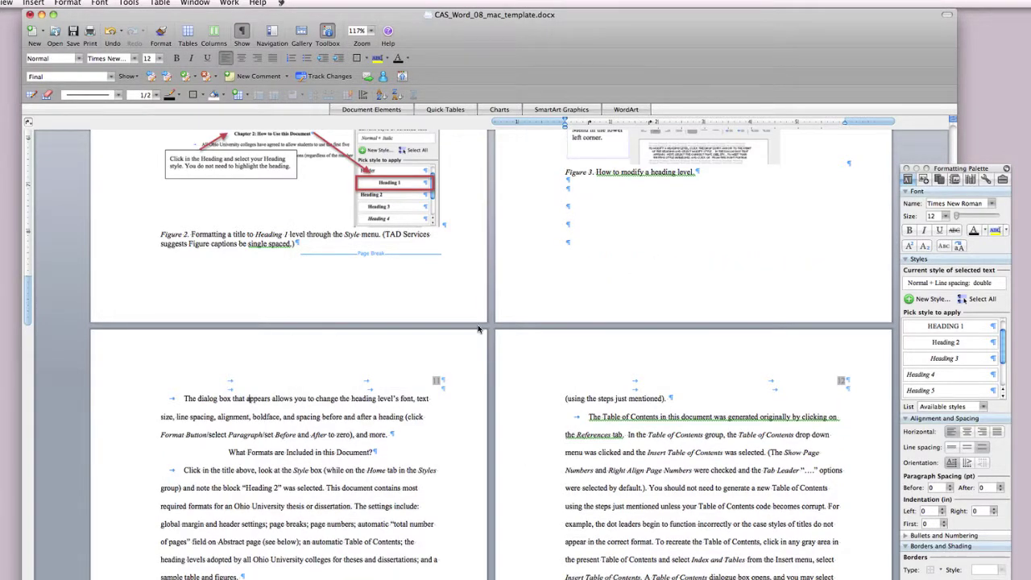
scroll(499, 322, up, 2)
key(BackSpace)
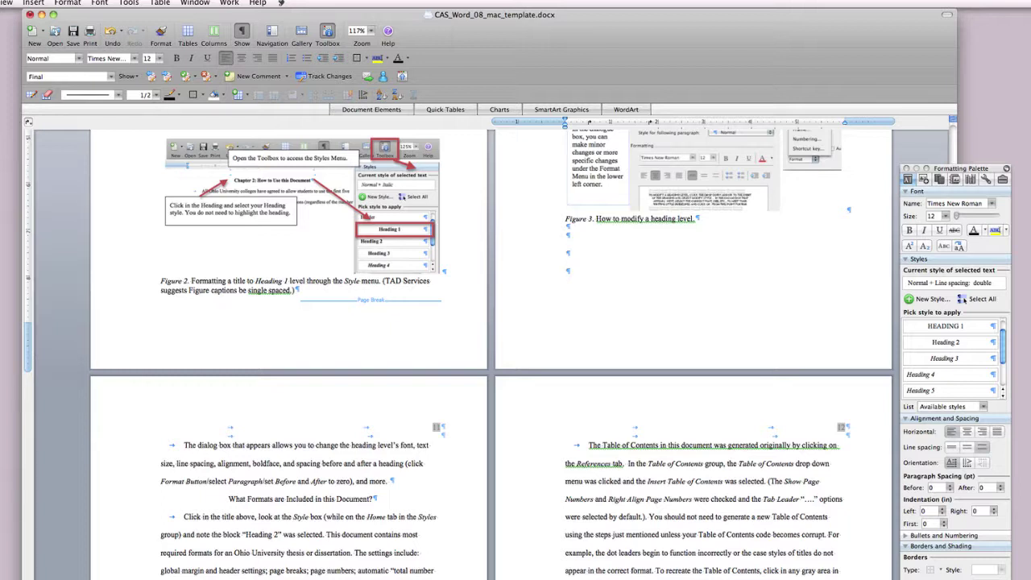
- Select the whole document and enable Widow/Orphan control in its paragraph pagination settings
key(super+a)
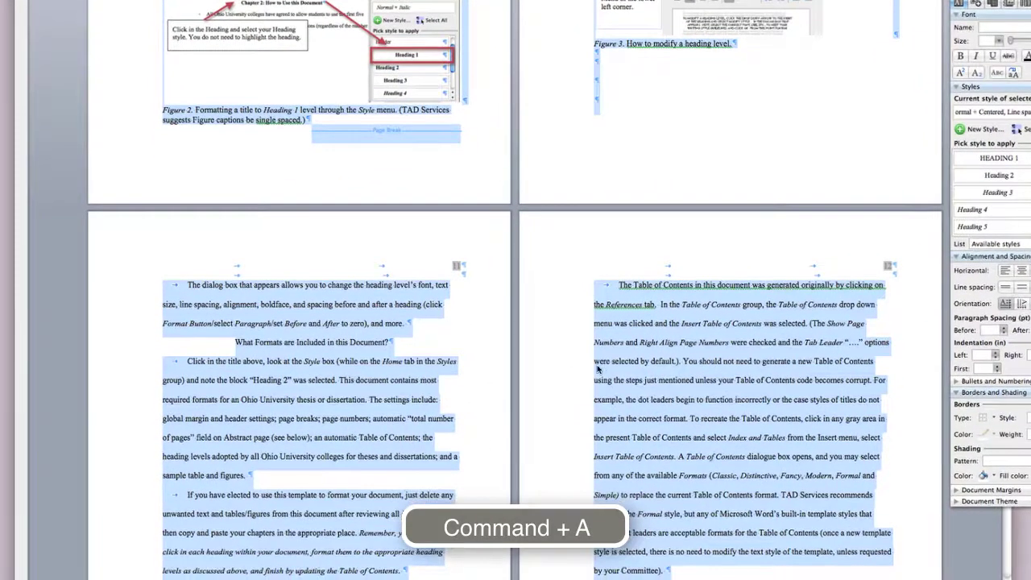
right_click(571, 522)
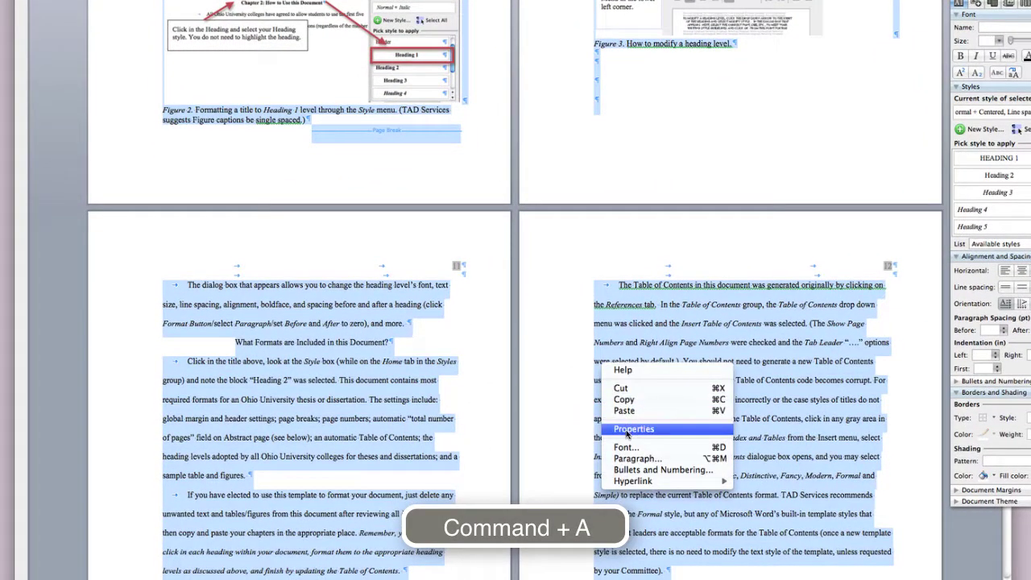
click(632, 458)
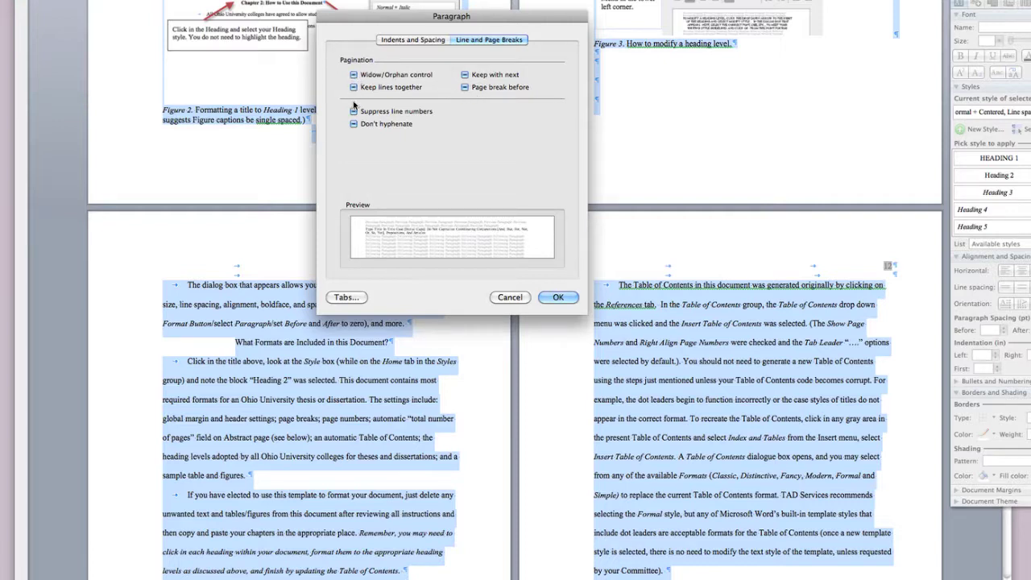
click(353, 75)
- Clear Keep with next, Page break before, Keep lines together, Suppress line numbers and Don't hyphenate for the whole document, and apply the paragraph settings
click(465, 75)
click(464, 75)
click(464, 87)
click(465, 87)
click(354, 87)
click(353, 111)
click(353, 111)
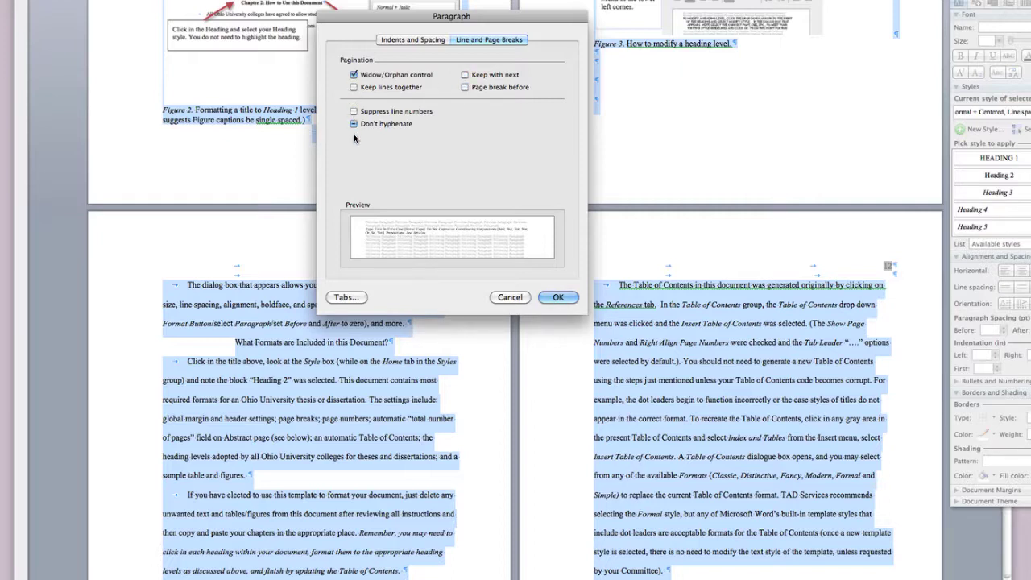
click(353, 124)
click(353, 124)
click(353, 74)
click(561, 297)
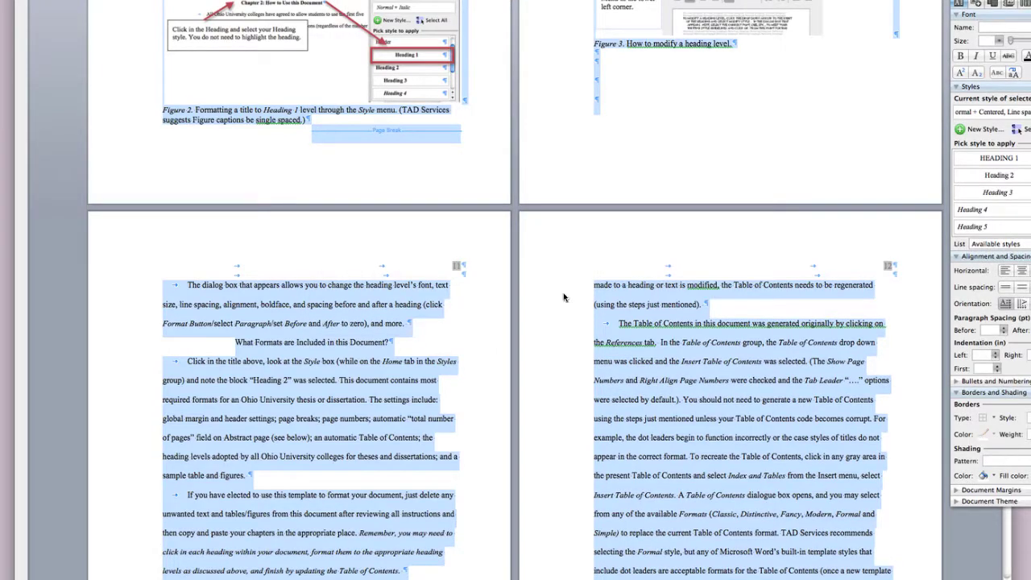
- Deselect the document by placing the cursor in the "Tables and Figures" heading, and check the page breaks around the Table of Contents sections
scroll(564, 258, down, 10)
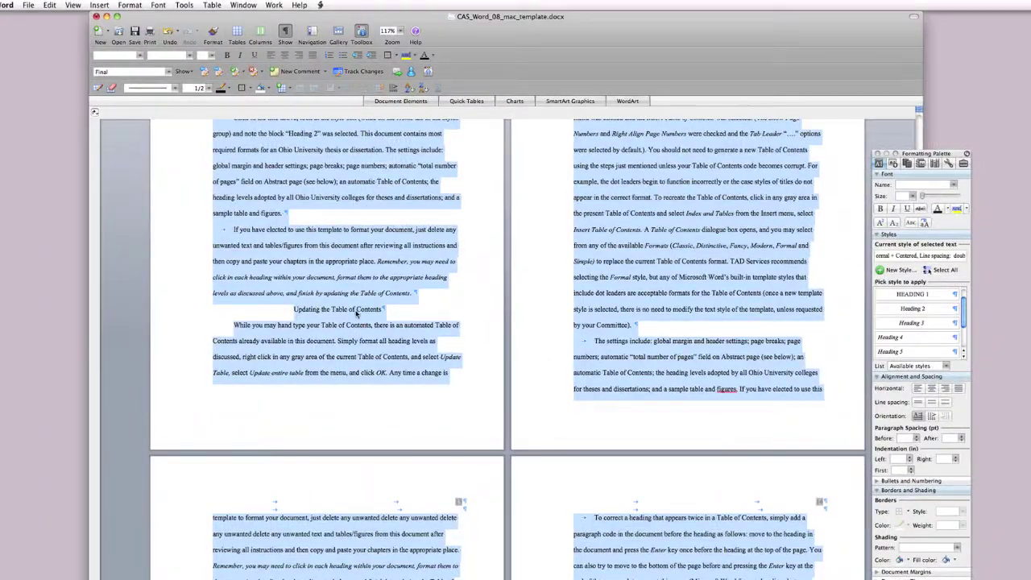
scroll(342, 310, down, 5)
click(682, 424)
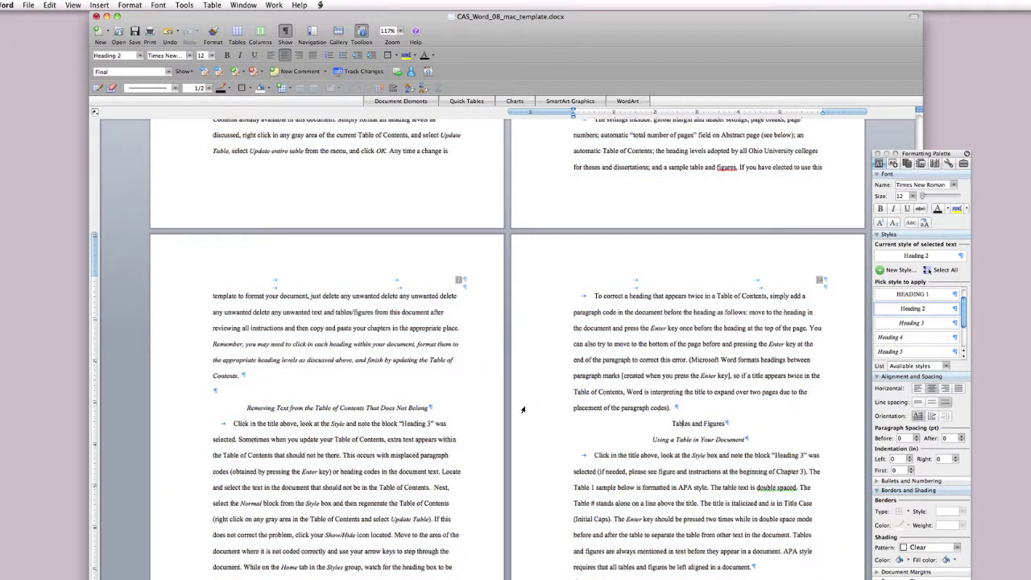
scroll(522, 409, up, 2)
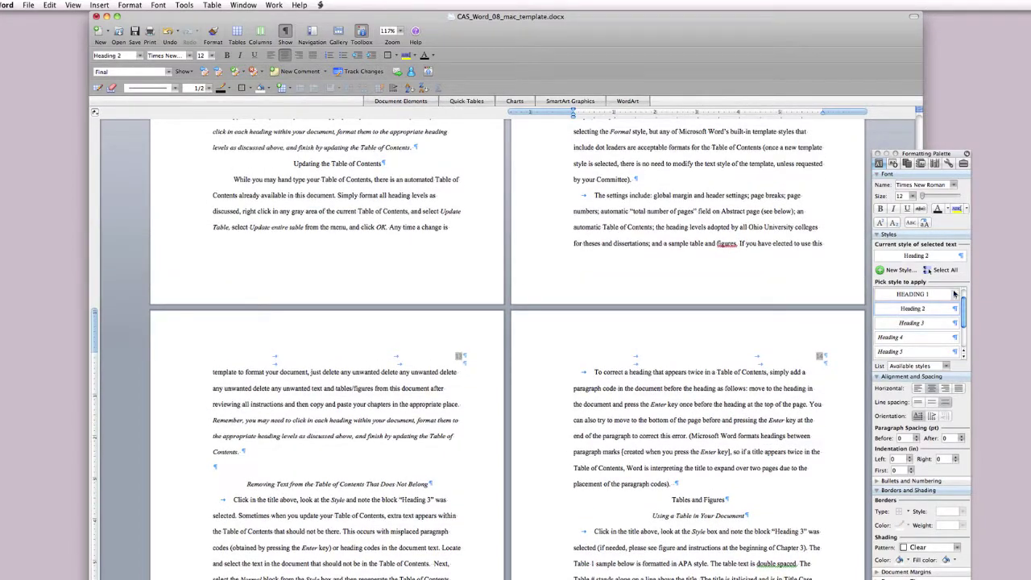